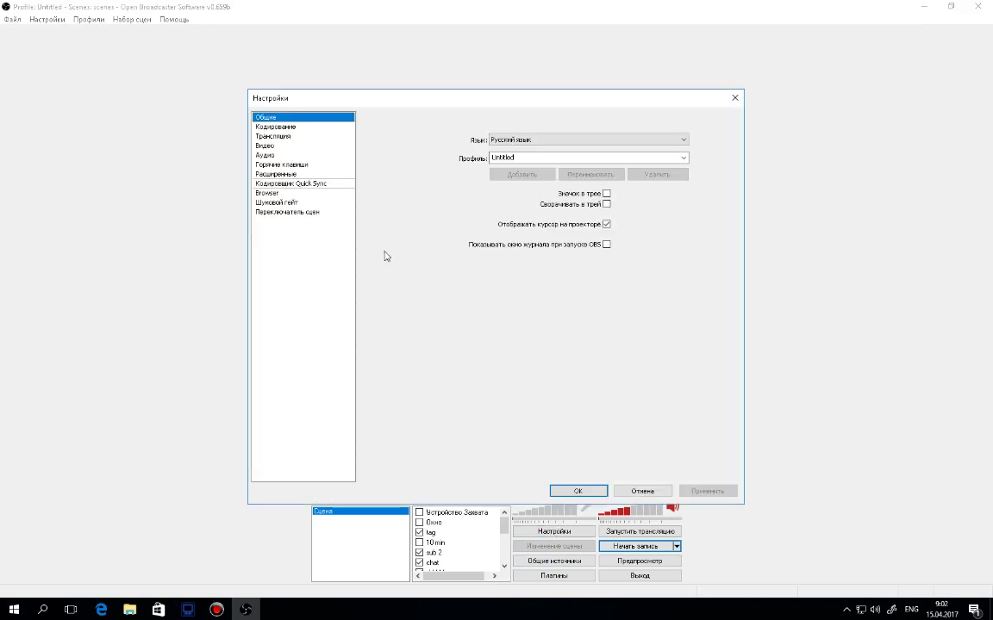
Step: Examine the encoding settings, particularly the maximum video bitrate, and open the broadcast settings
left_click(274, 127)
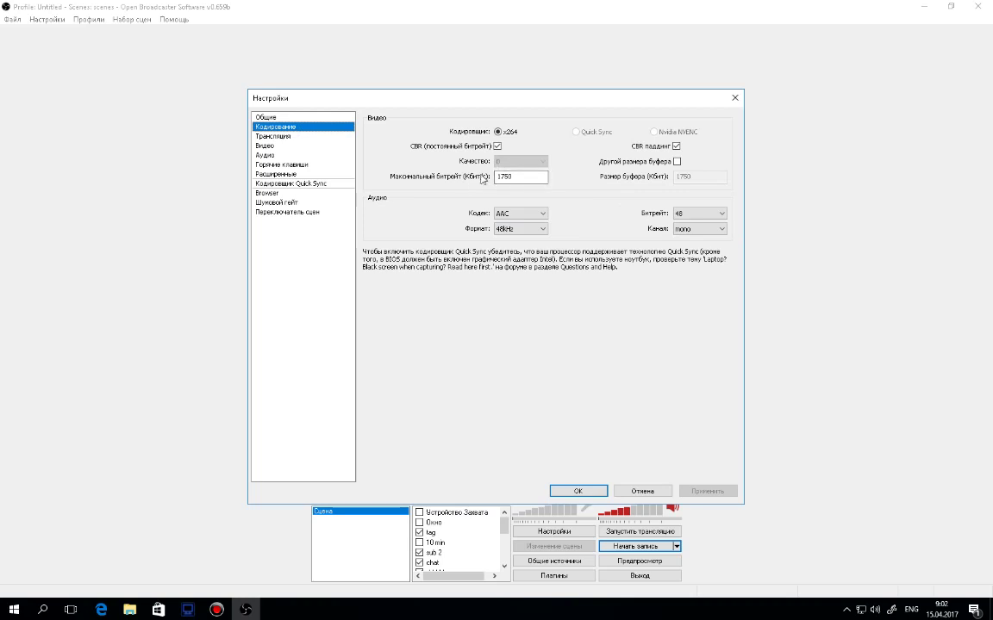
left_click_drag(521, 179, 498, 176)
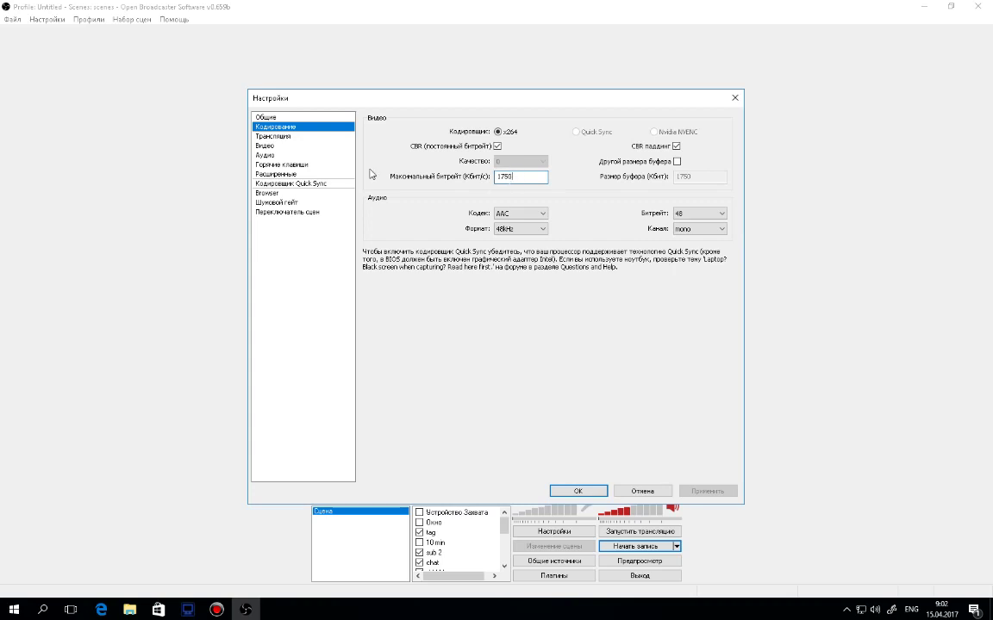
mouse_move(538, 180)
mouse_move(657, 153)
left_click(291, 137)
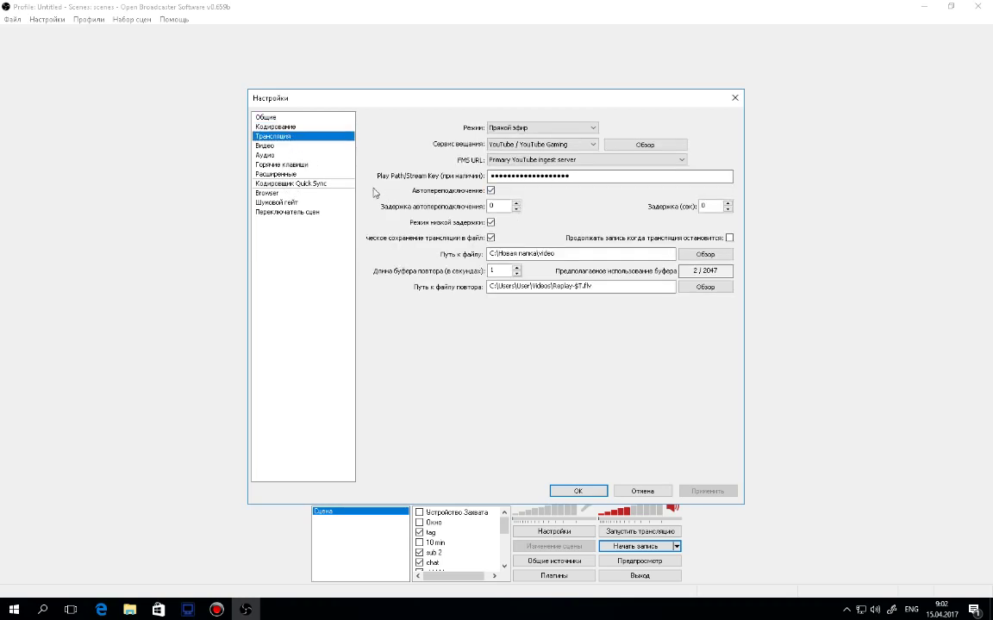
Step: Examine the resolution downscale and the frame rate in the video settings
left_click(274, 146)
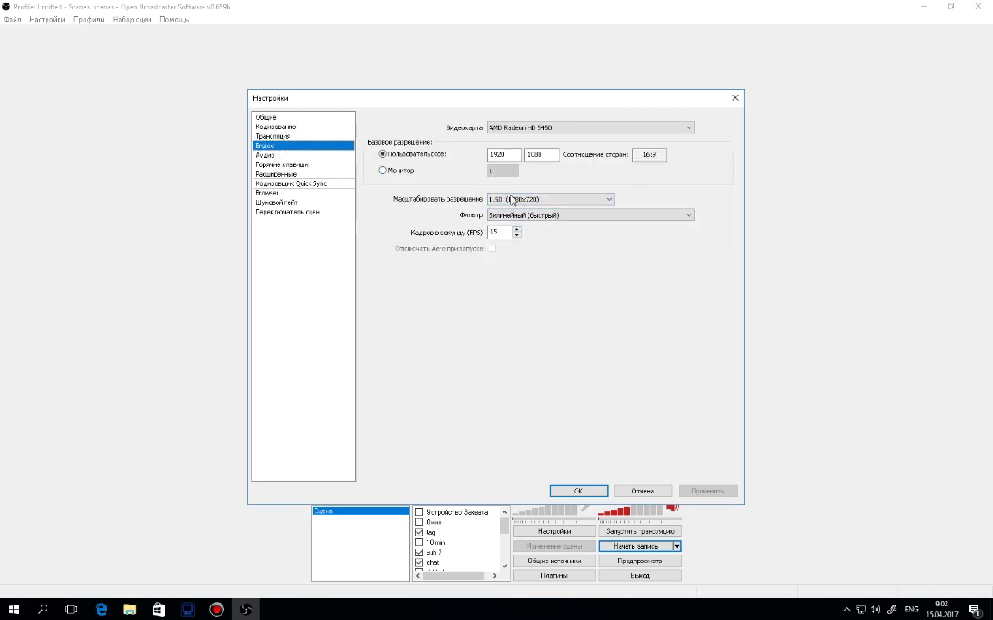
left_click(539, 199)
left_click(539, 199)
double_click(505, 231)
key("BackSpace")
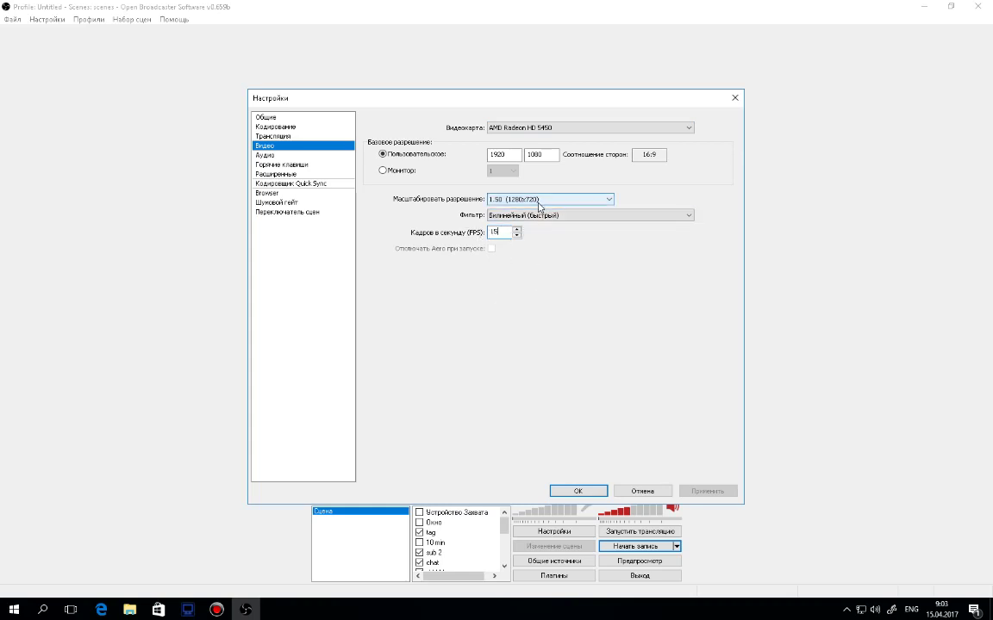
left_click(539, 200)
left_click(512, 225)
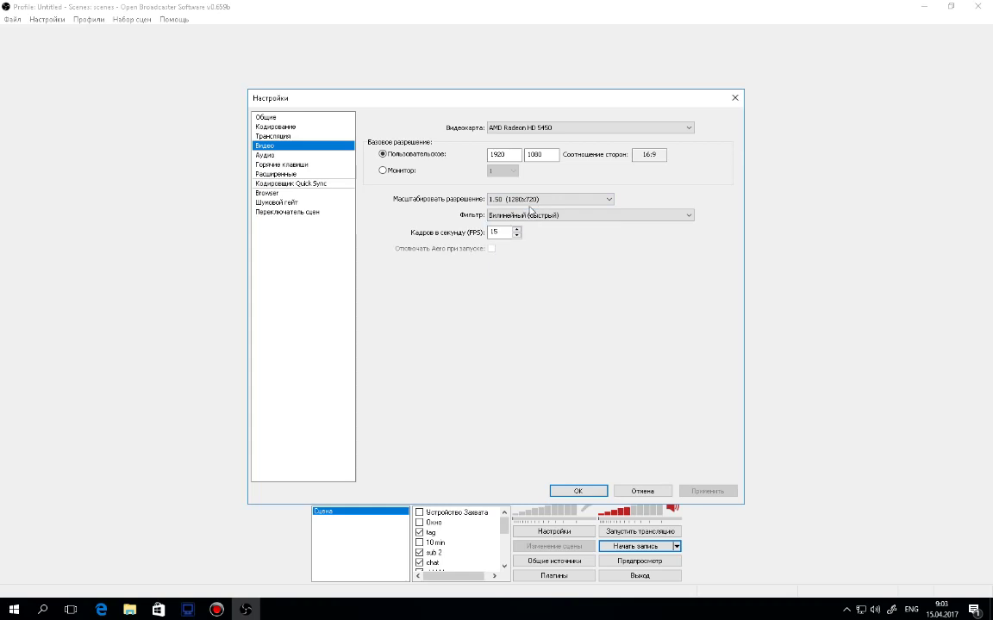
Step: Set the resolution downscale to 1.50 (1280x720) with the Билинейный (быстрый) filter and apply the video settings
left_click(534, 200)
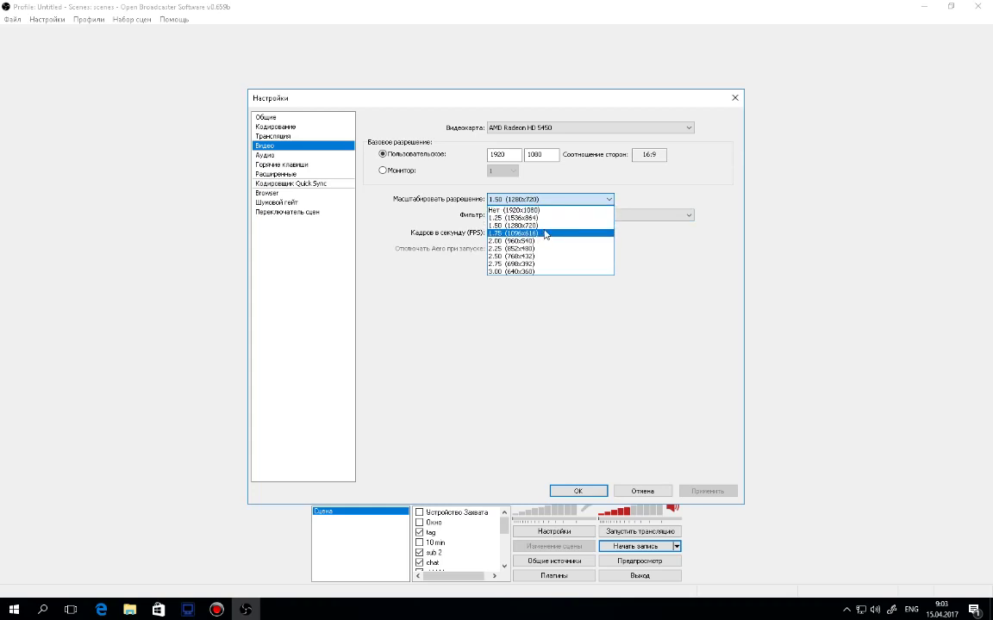
left_click(548, 226)
left_click(549, 217)
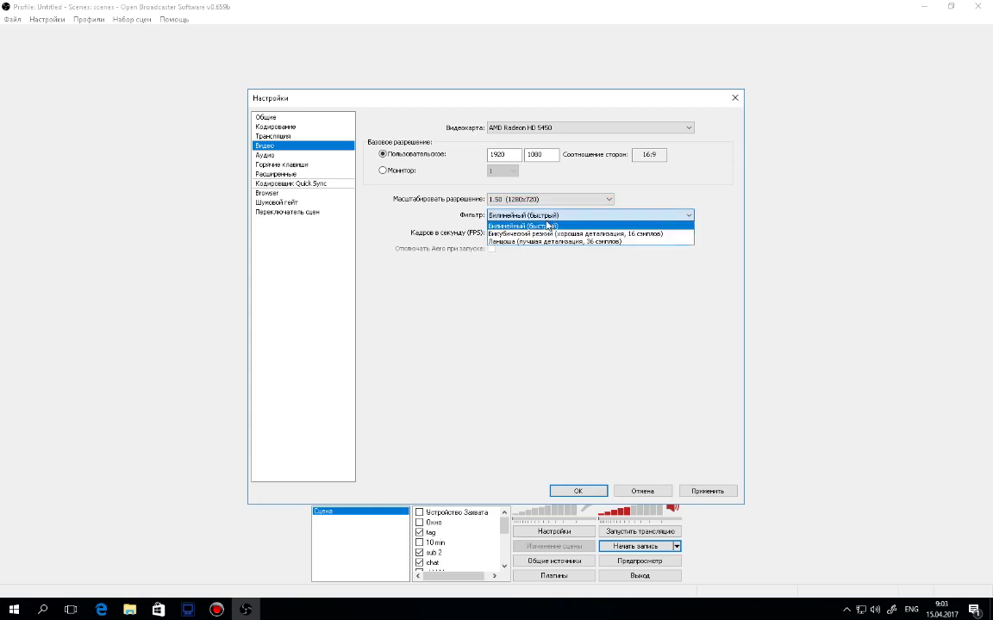
left_click(539, 228)
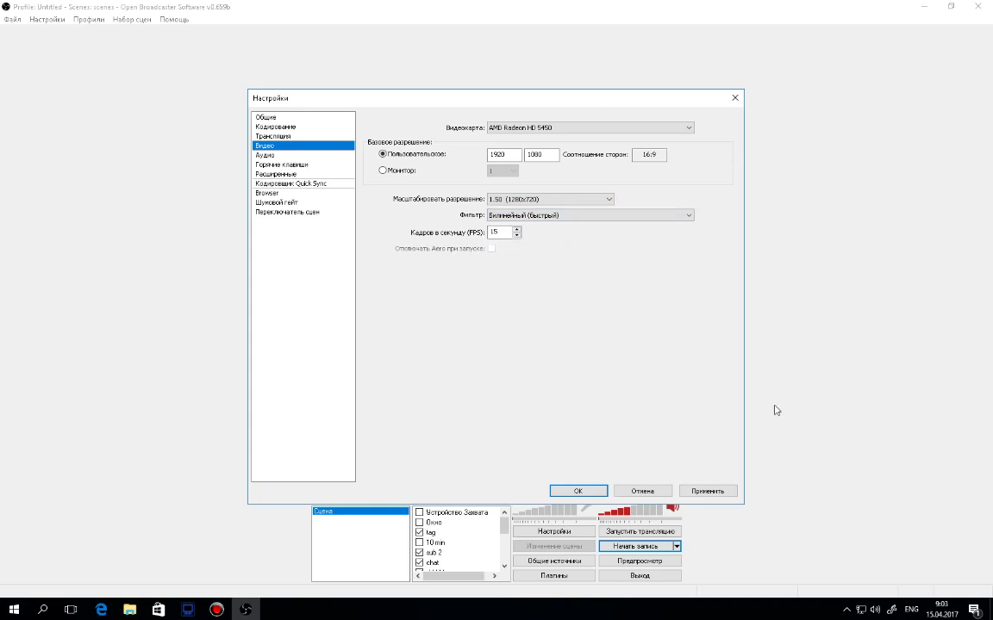
left_click(706, 490)
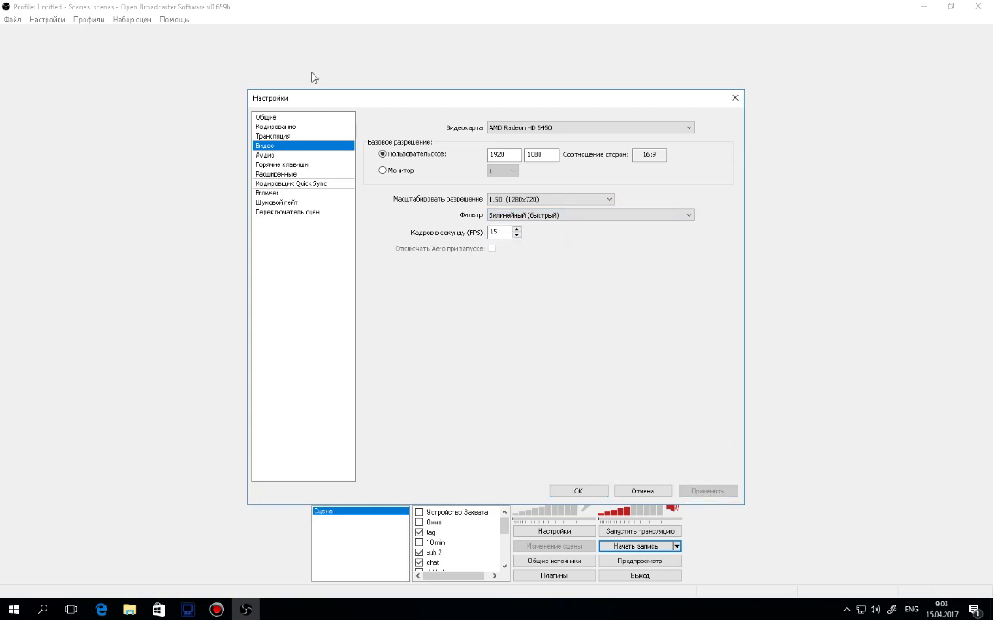
Step: Choose the ultrafast x264 CPU preset in the advanced settings and confirm the settings
left_click(293, 174)
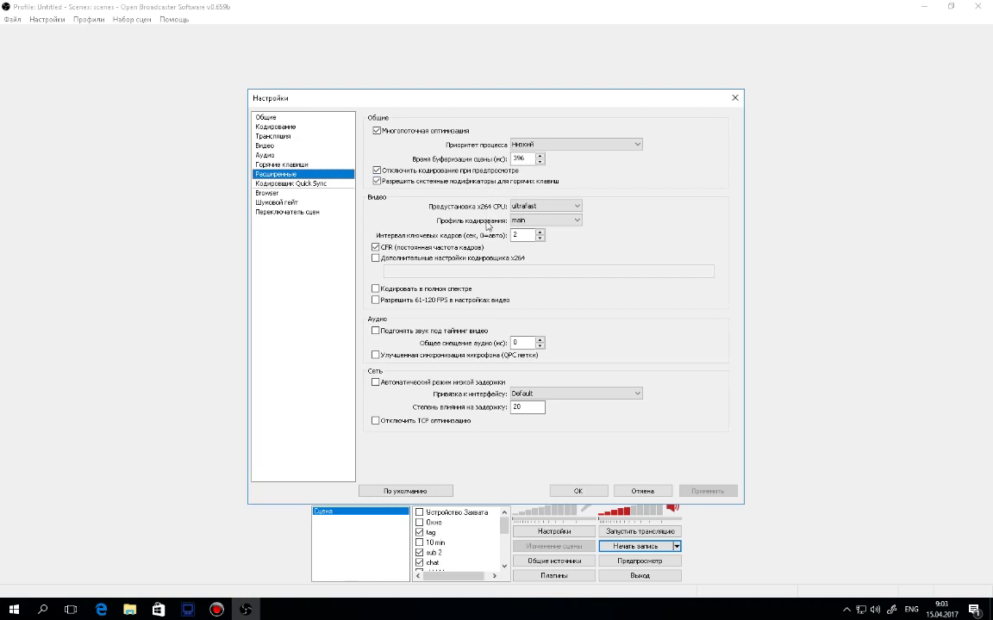
left_click(529, 209)
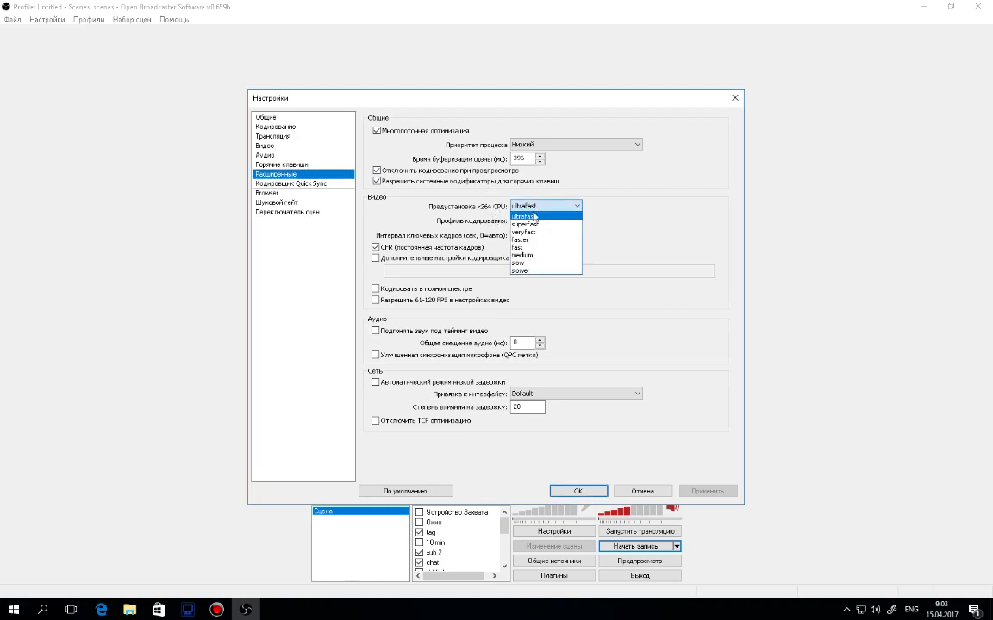
left_click(551, 215)
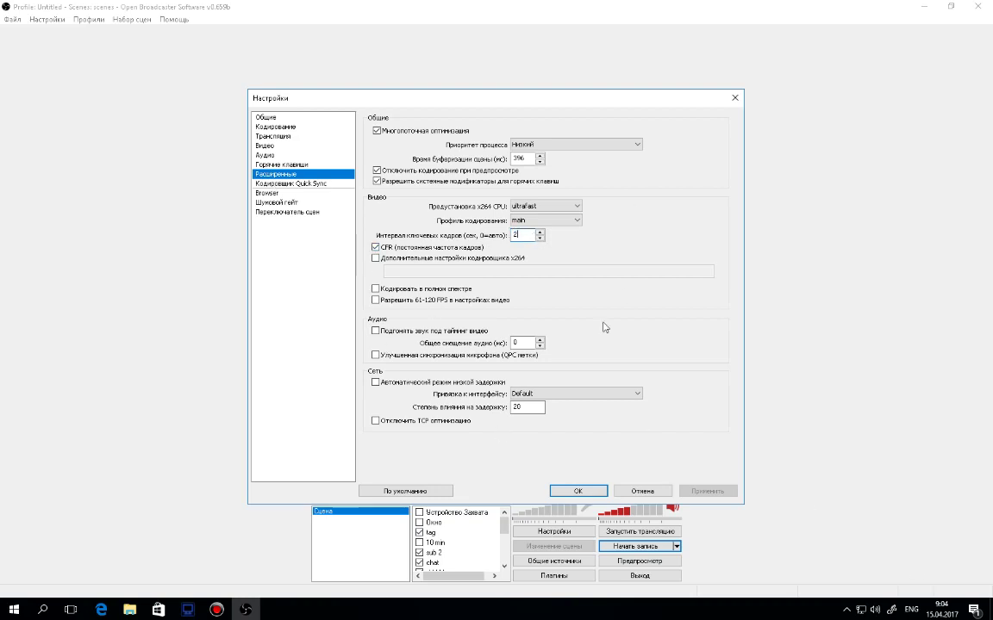
left_click(578, 490)
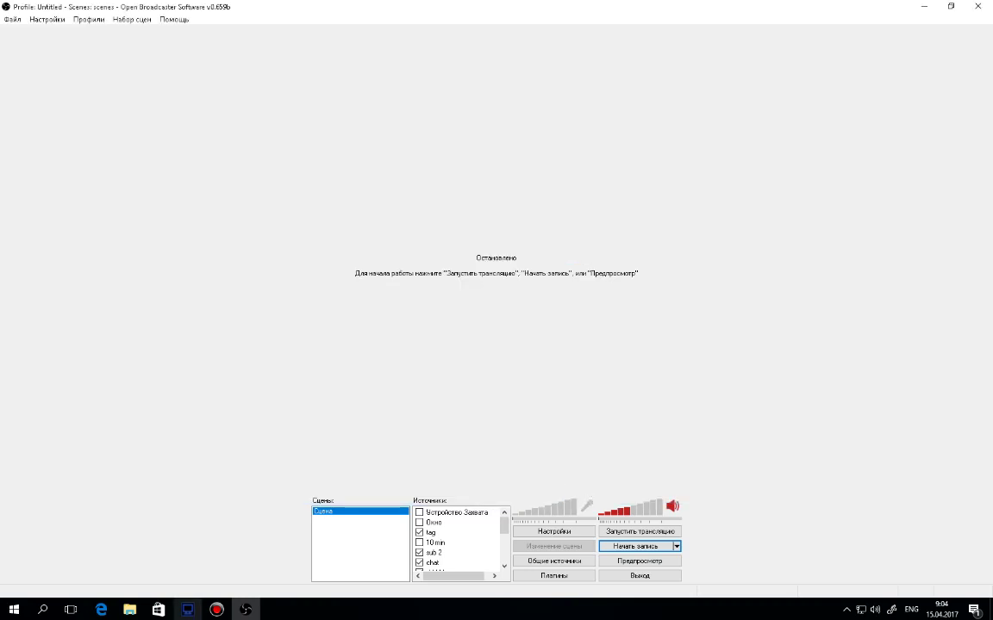
Step: Open the Windows Task Manager and show the detailed list of running processes
right_click(376, 610)
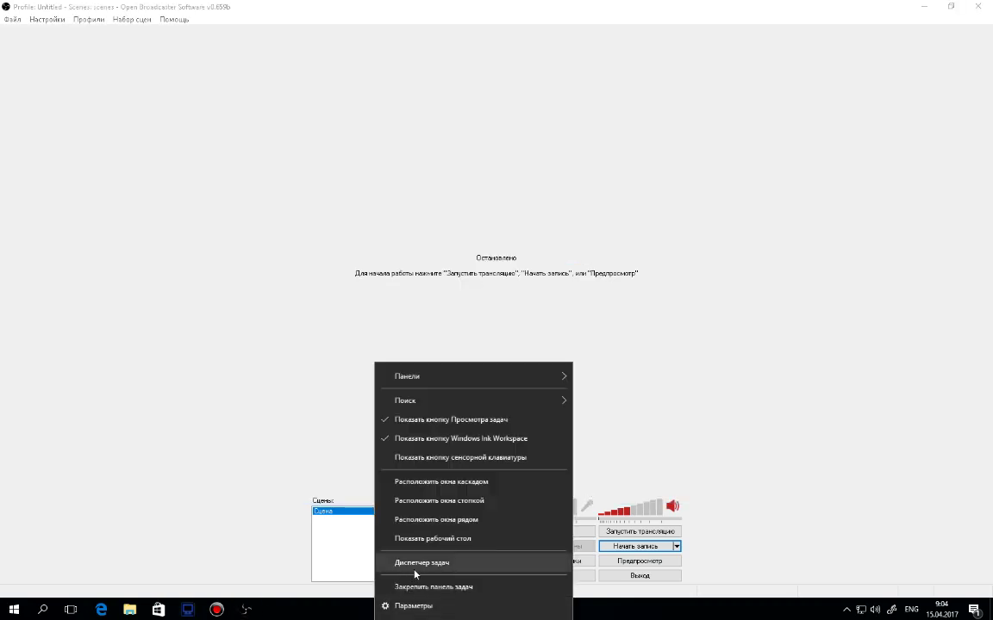
left_click(414, 573)
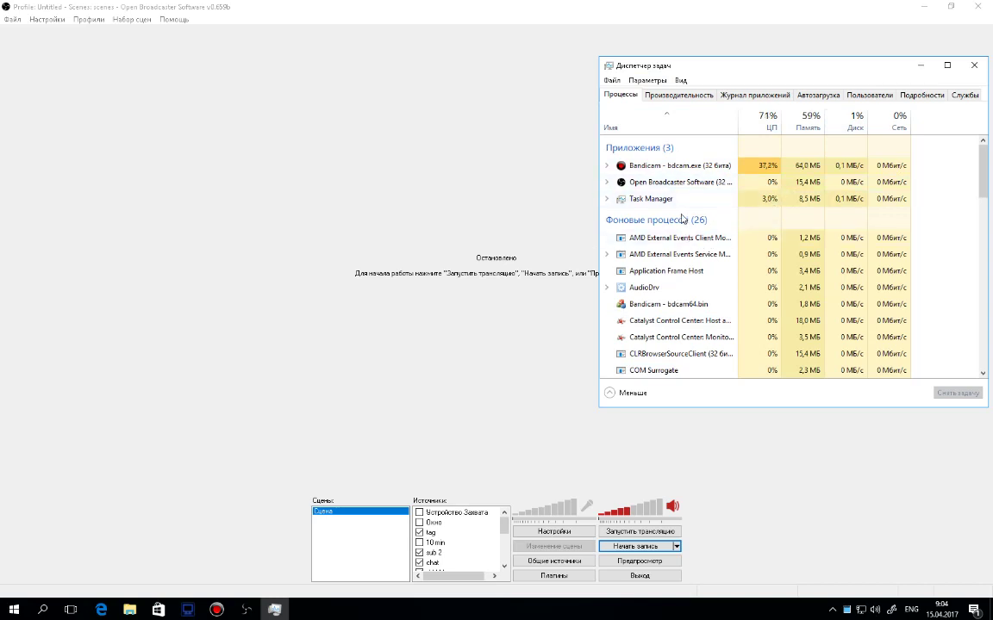
right_click(672, 181)
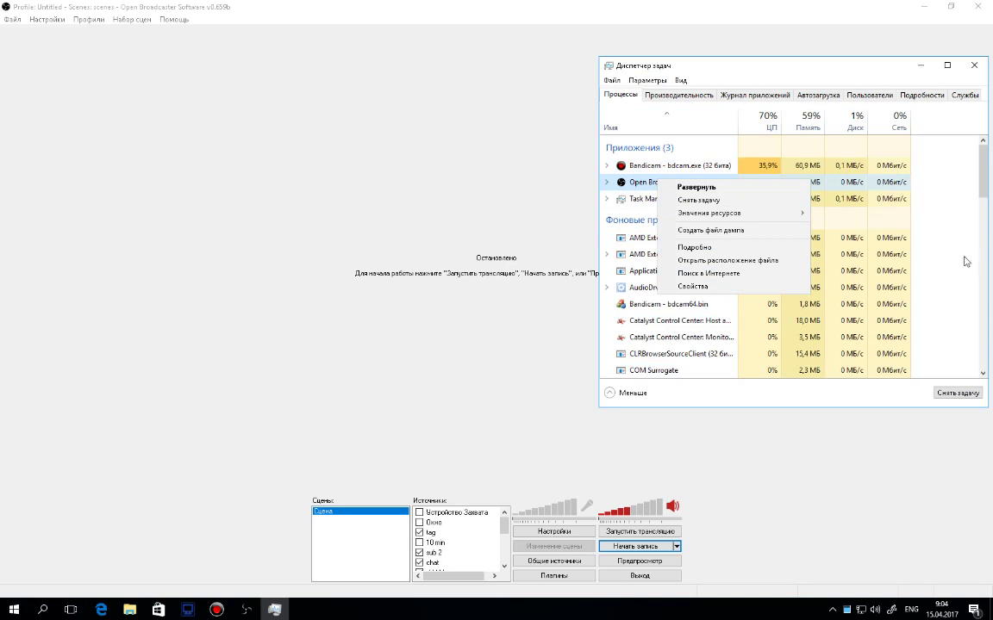
left_click(963, 254)
left_click(921, 95)
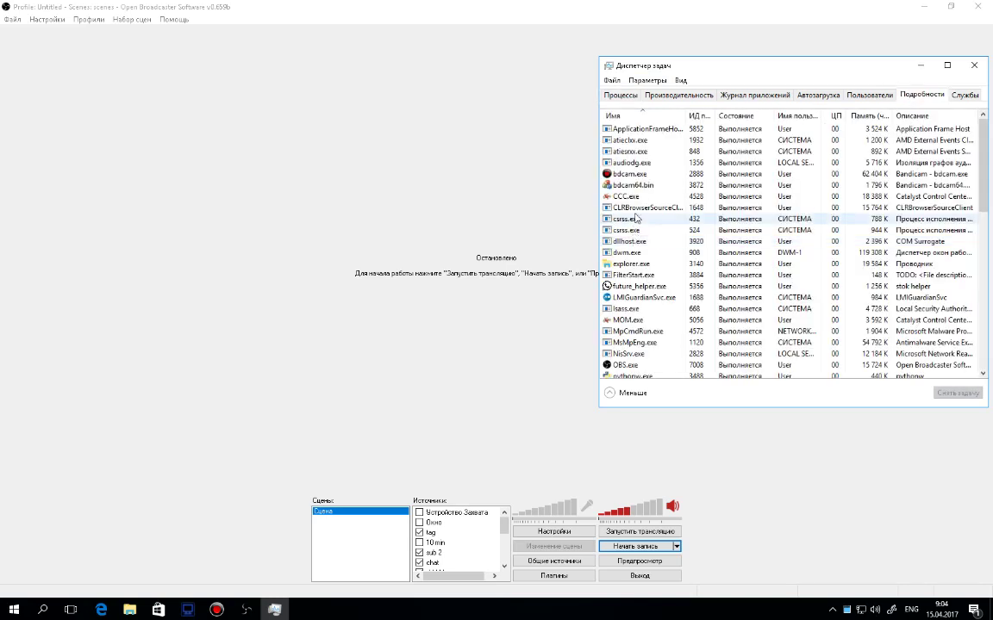
Step: Look at the priority options available for the OBS.exe process without changing them
right_click(618, 366)
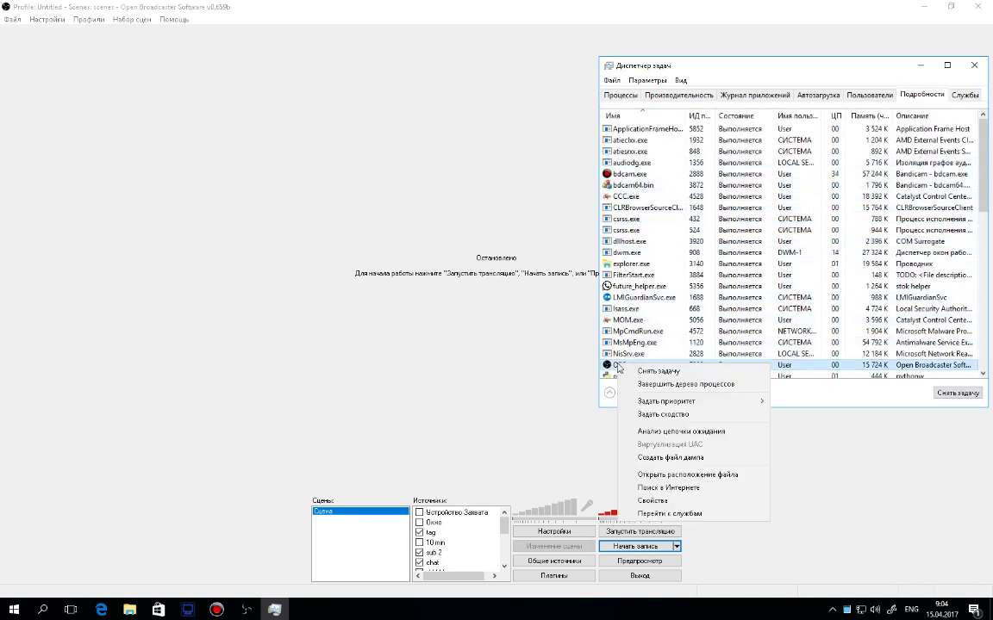
mouse_move(739, 404)
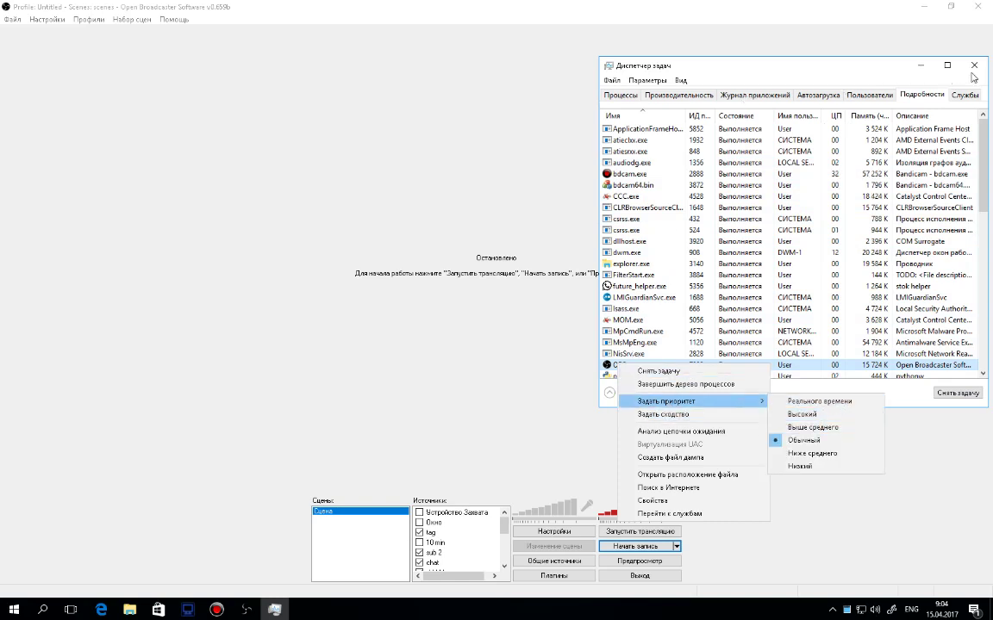
left_click(915, 100)
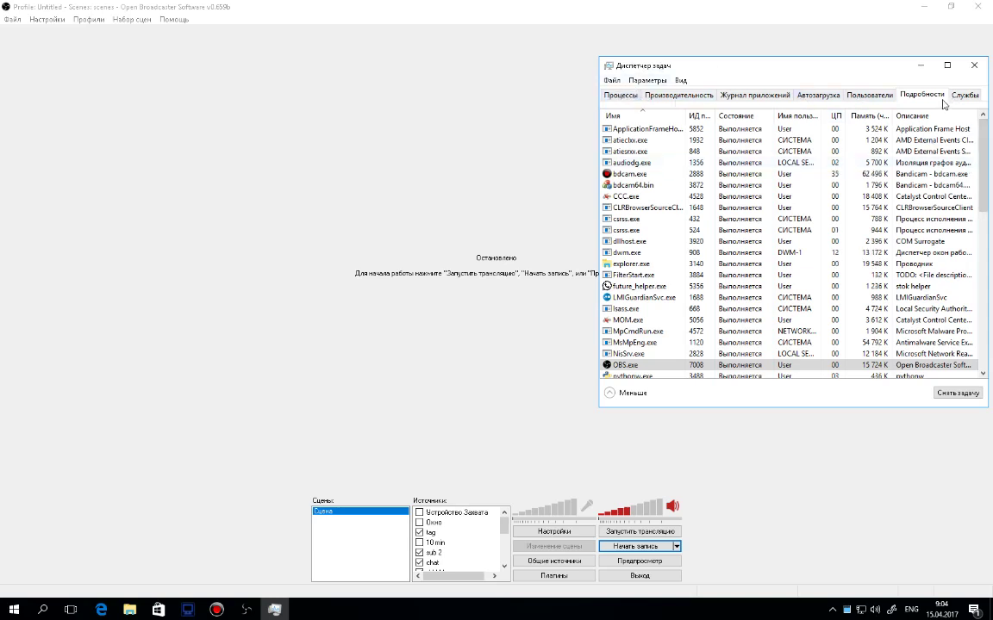
right_click(615, 366)
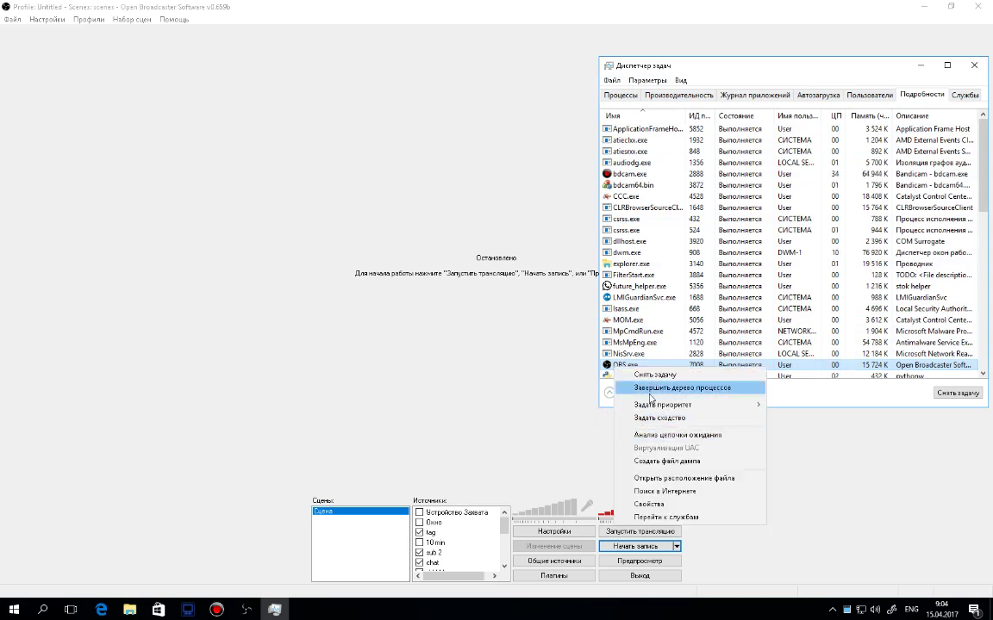
left_click(593, 454)
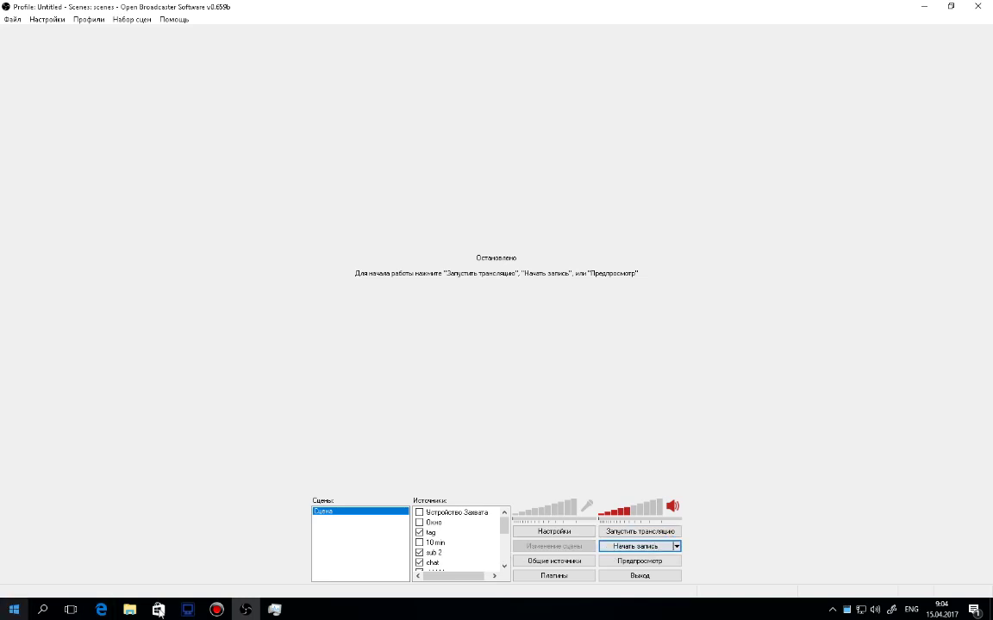
Step: Start the OBS preview and set the OBS.exe process priority to Высокий (High) in Task Manager
left_click(638, 561)
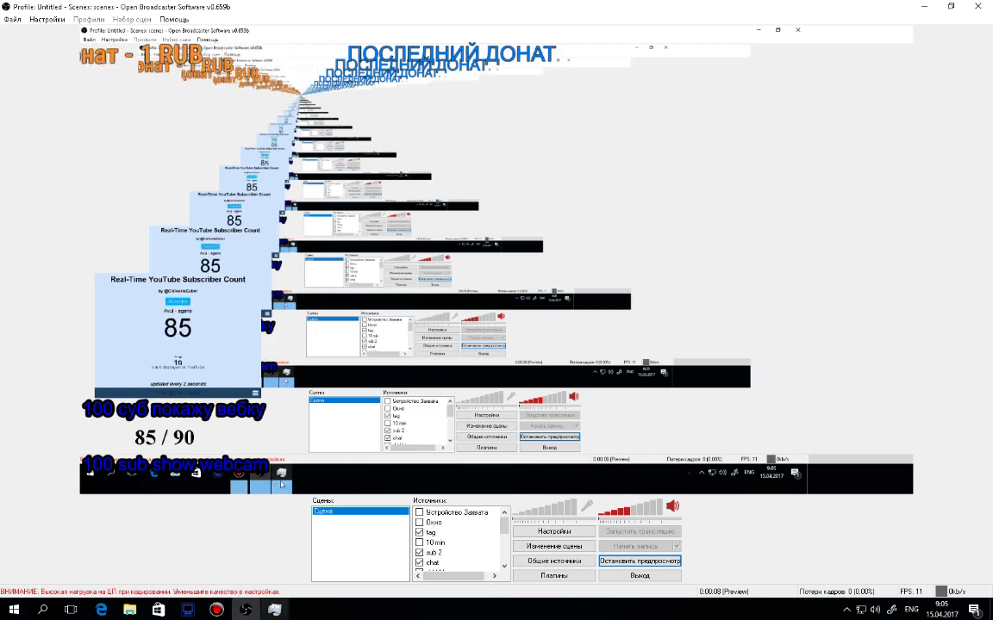
left_click(274, 609)
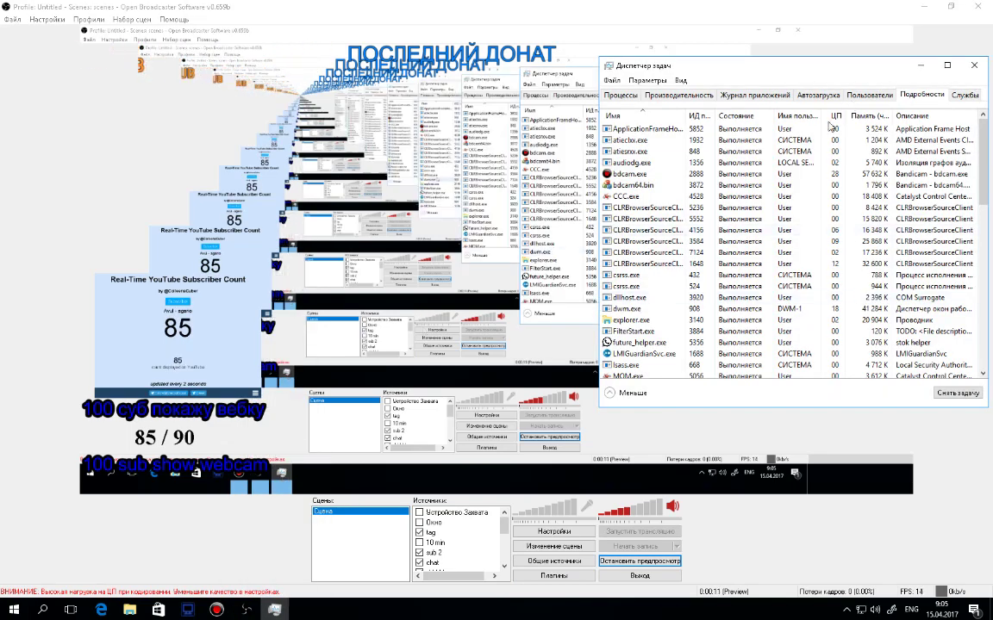
scroll(672, 267, "down", 4)
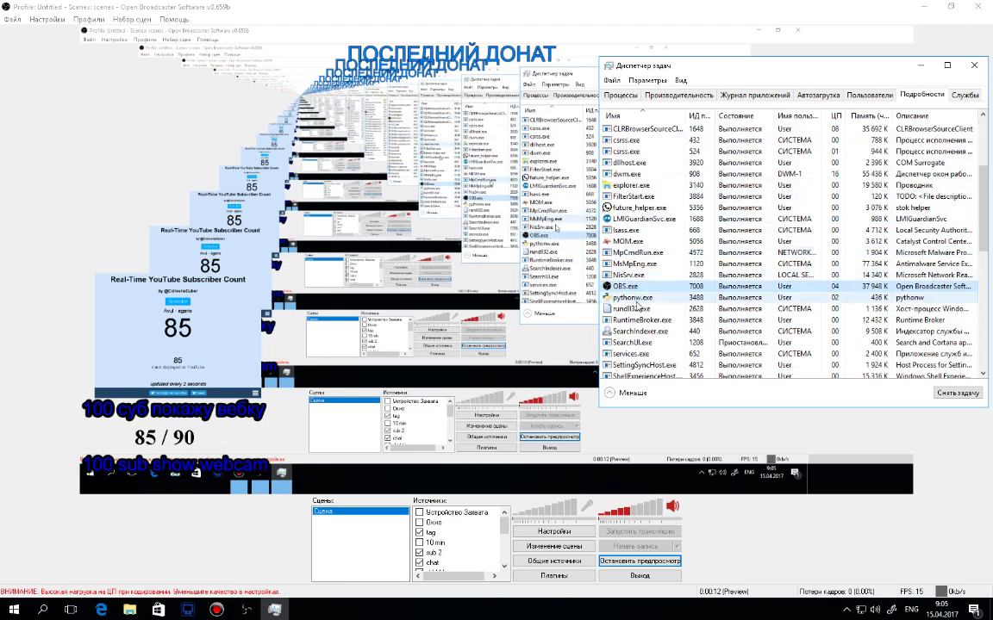
right_click(667, 287)
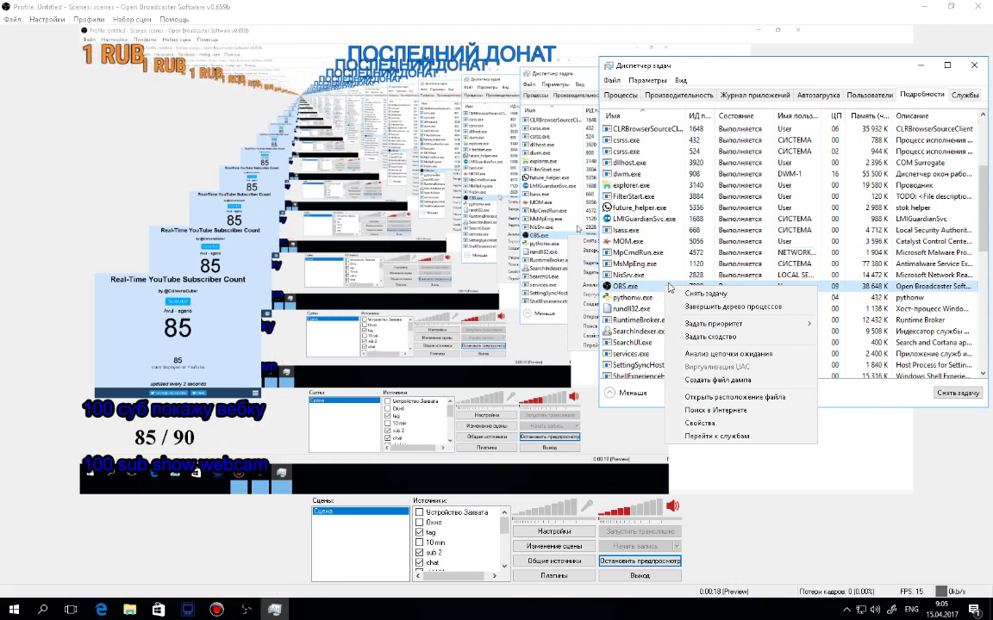
mouse_move(725, 324)
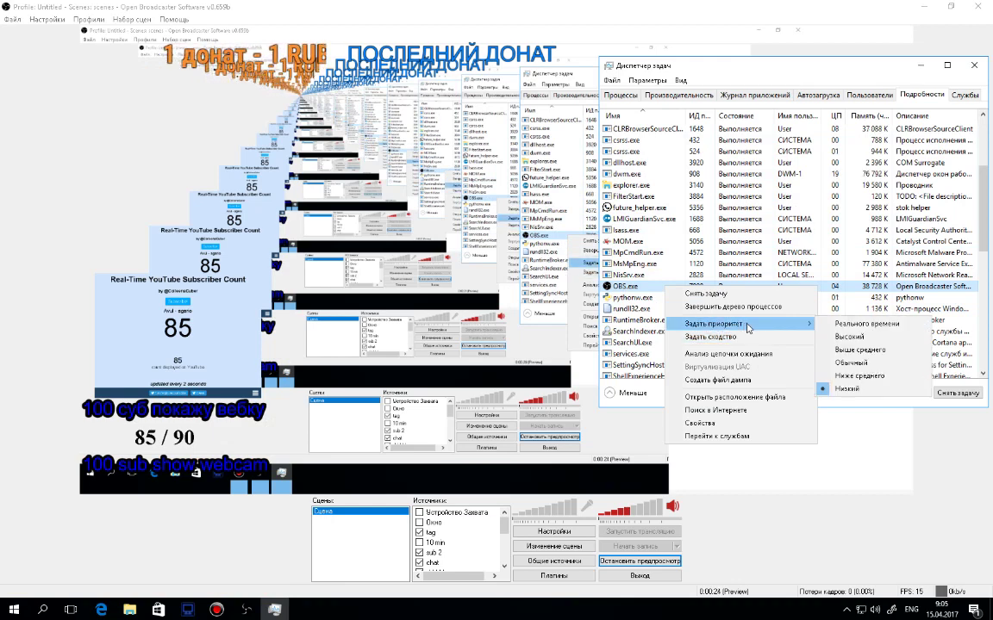
left_click(850, 339)
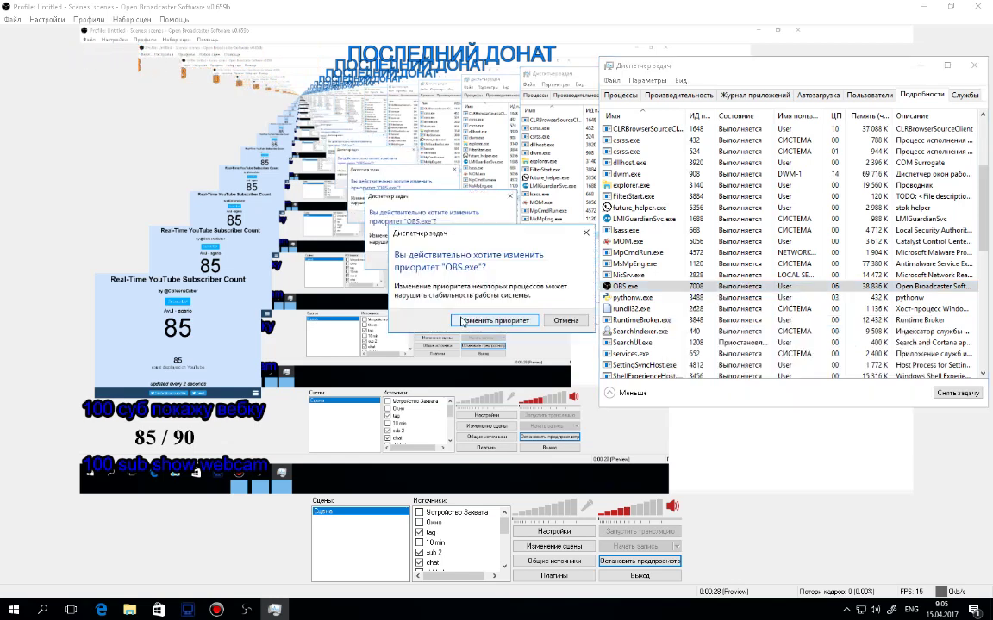
left_click(445, 289)
left_click(405, 371)
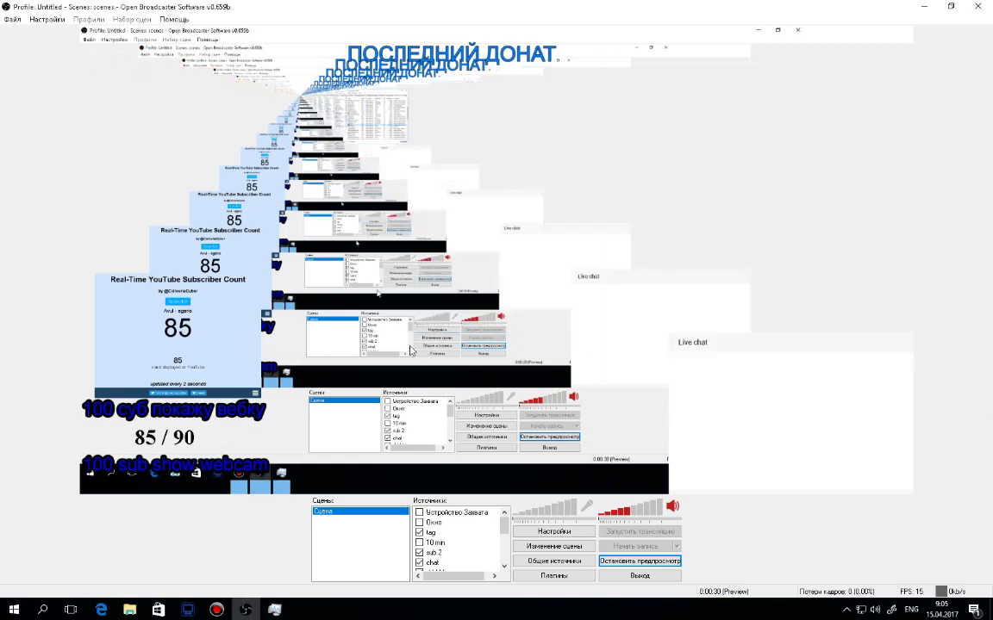
Step: Close Task Manager and return to the running OBS preview
left_click(981, 6)
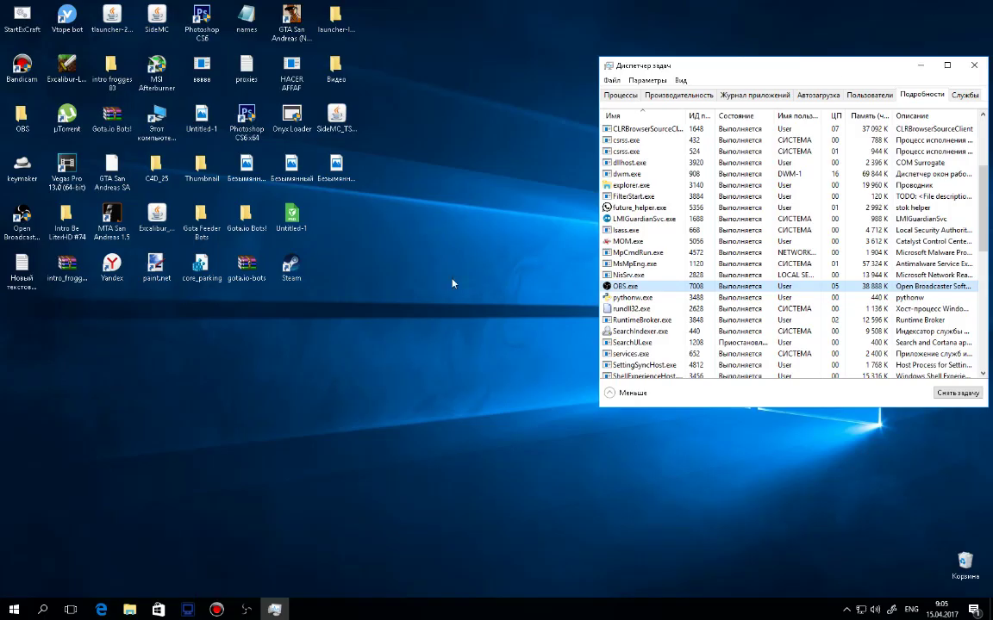
left_click(982, 68)
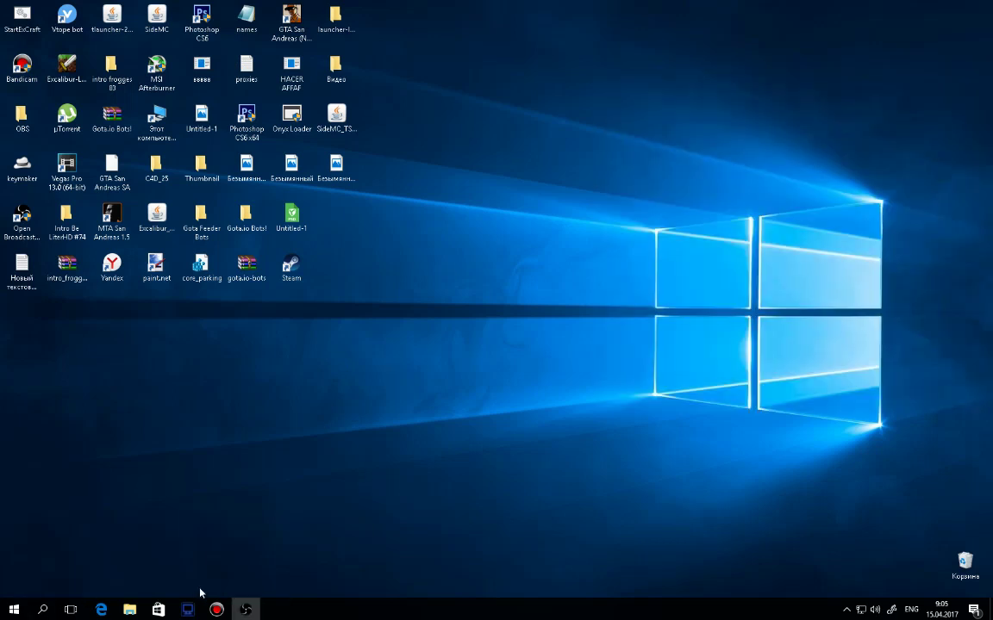
left_click(225, 611)
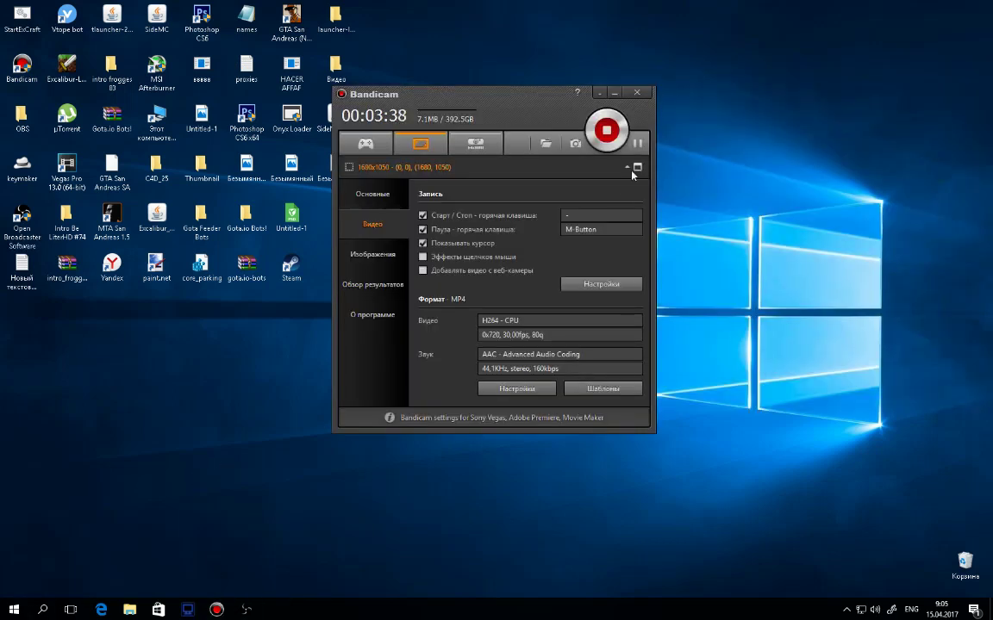
left_click(617, 93)
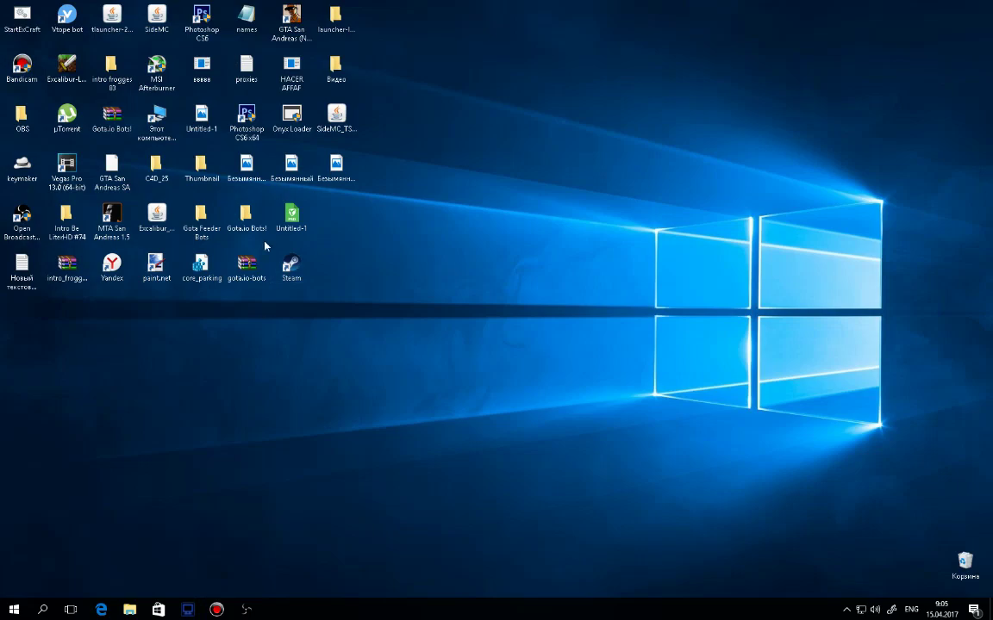
left_click(248, 610)
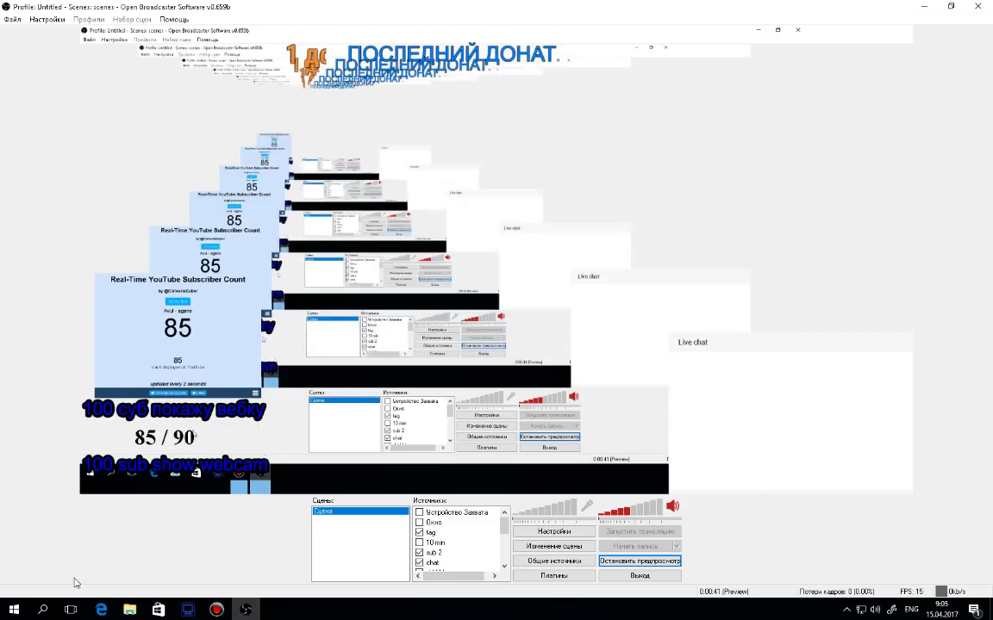